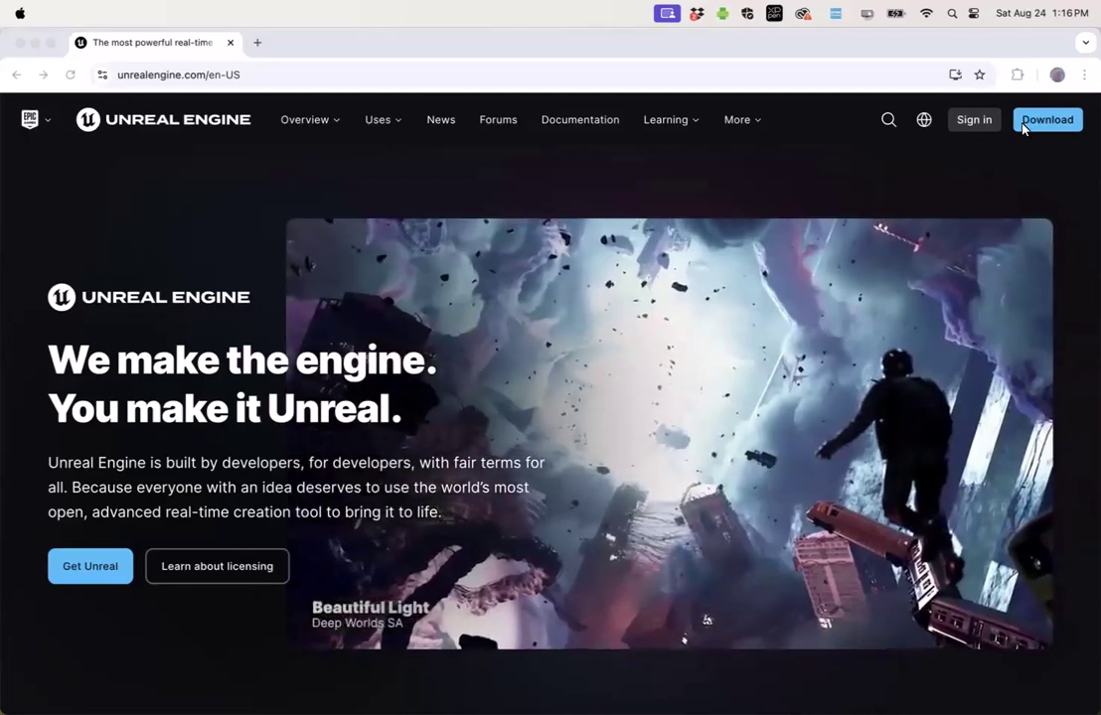
# Sign in to the Epic Games account on the Unreal Engine website with the saved Chrome login and Touch ID.
pyautogui.click(1035, 126)
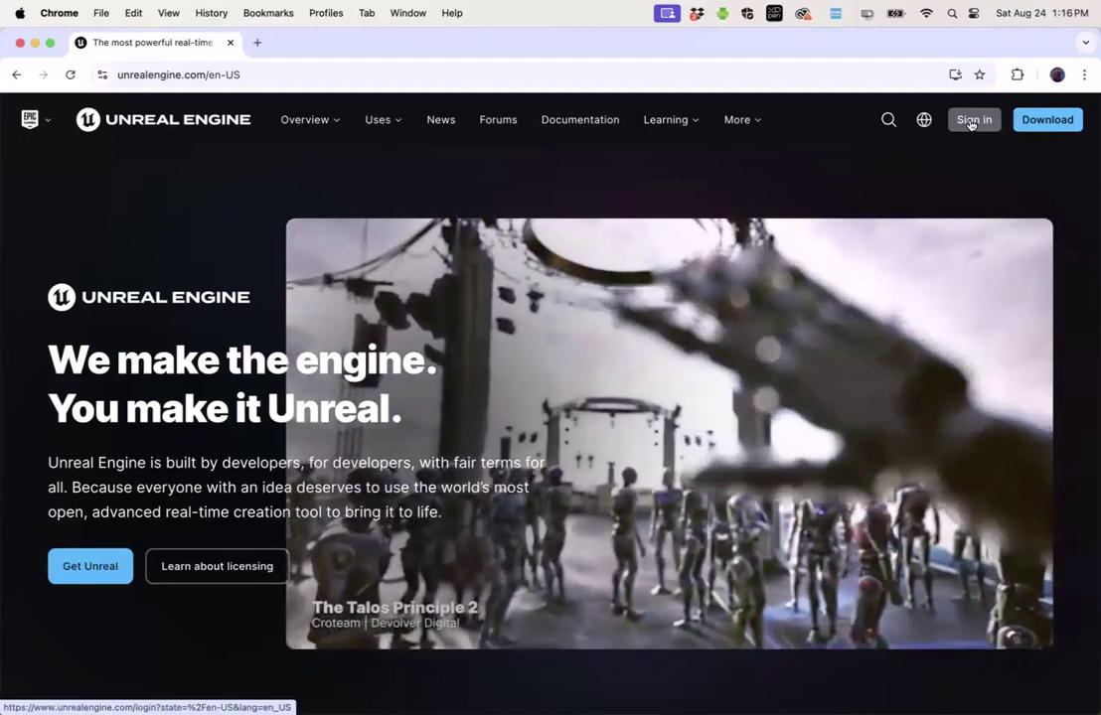
pyautogui.click(971, 120)
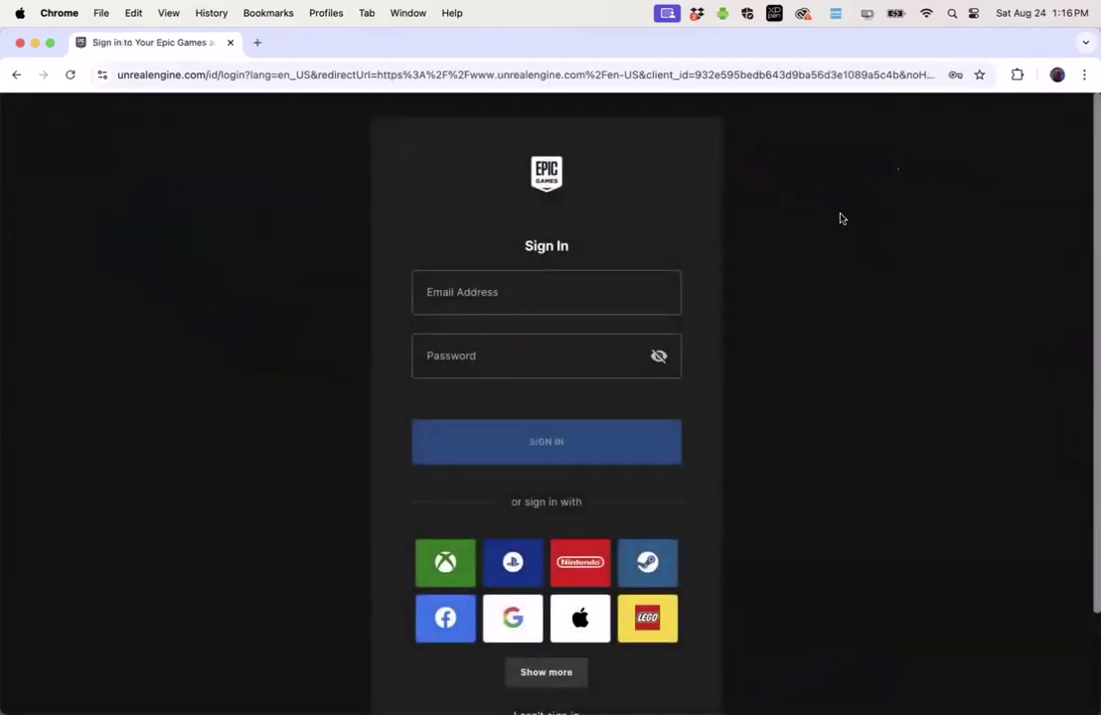
pyautogui.scroll(-2, 793, 290)
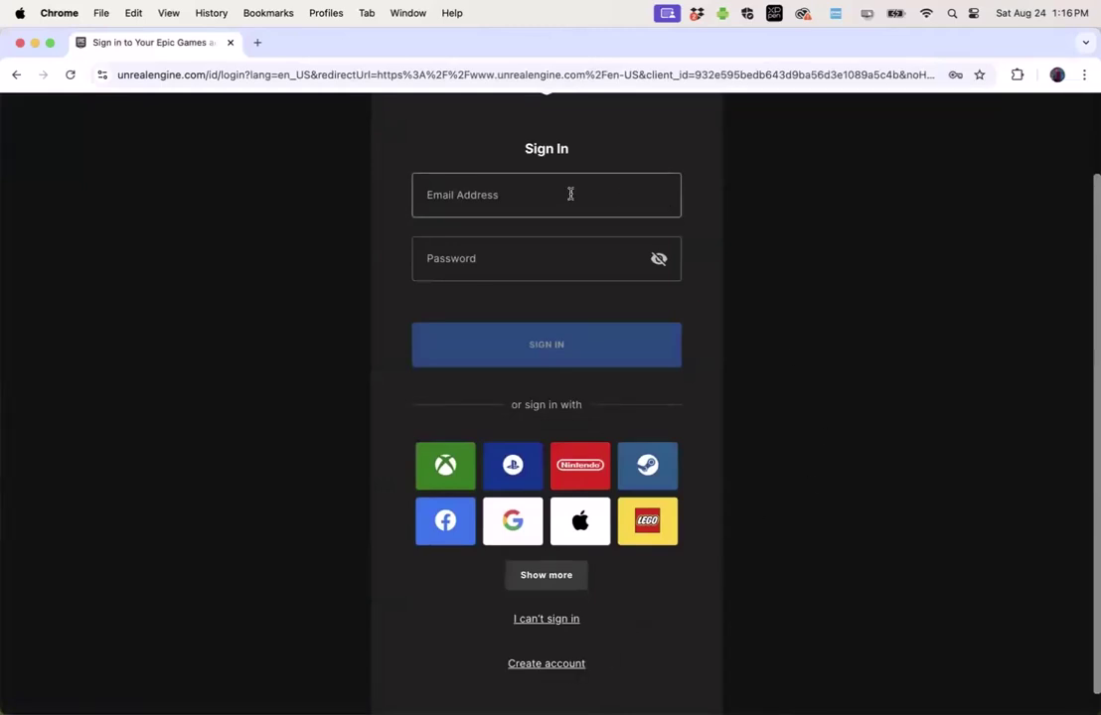
pyautogui.click(526, 204)
pyautogui.click(562, 256)
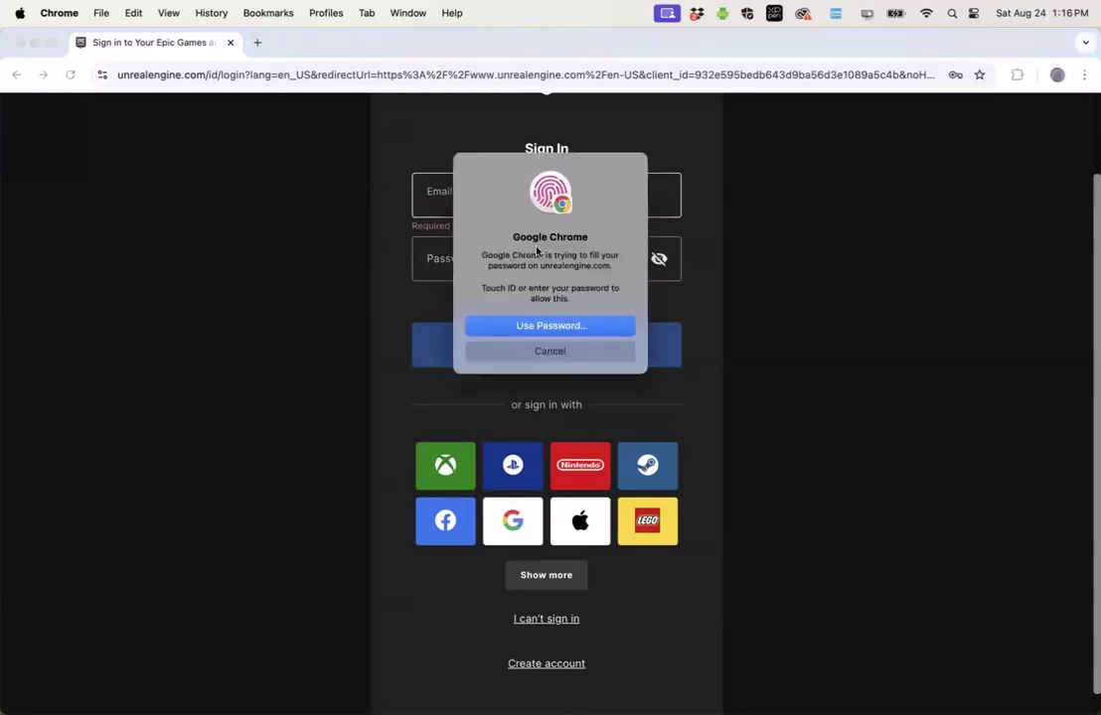
pyautogui.click(528, 348)
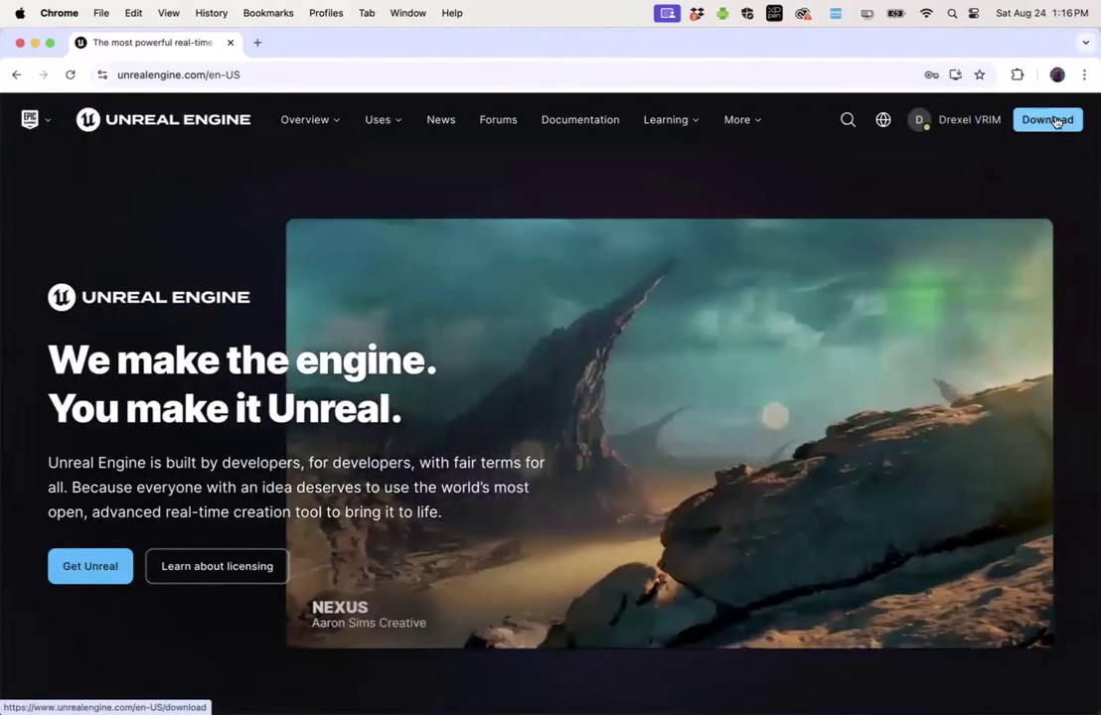
# Download the Epic Games Launcher DMG and drag the Epic icon into Applications to install it.
pyautogui.click(1055, 121)
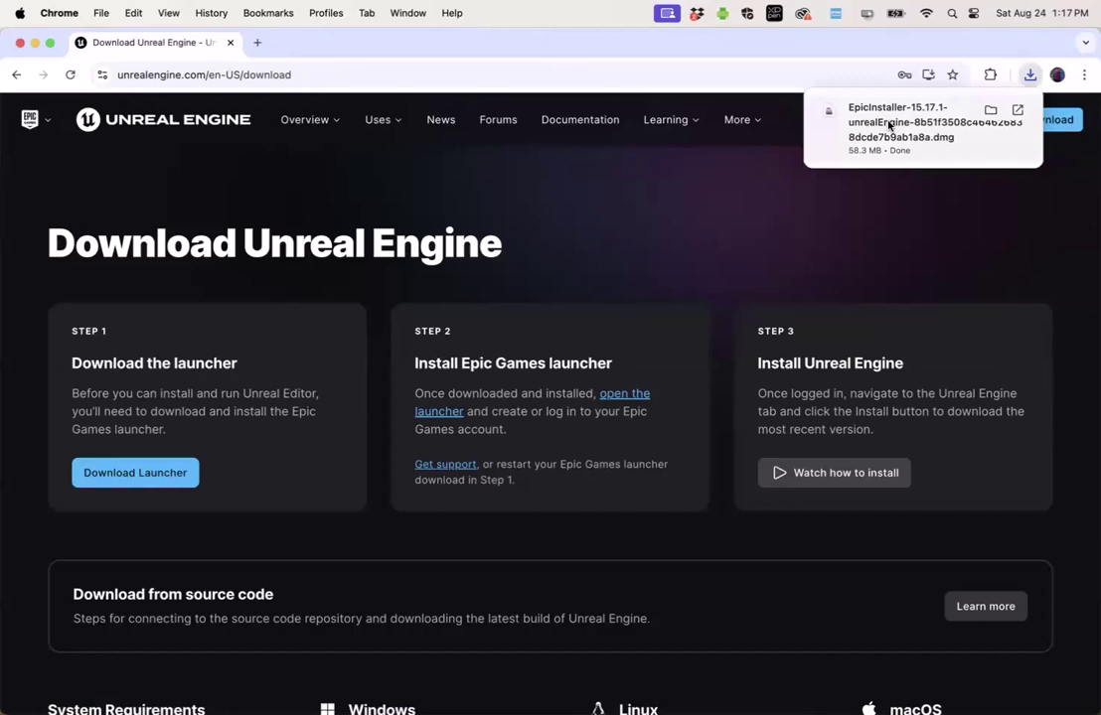
pyautogui.click(990, 109)
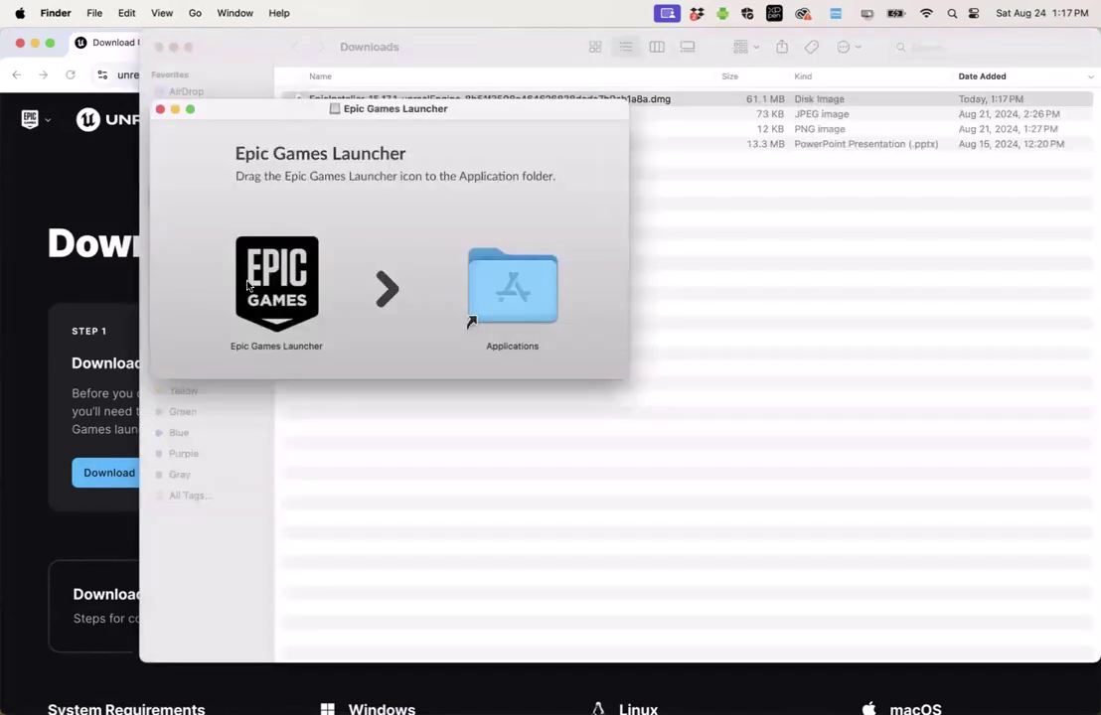
pyautogui.moveTo(248, 286); pyautogui.dragTo(494, 288)
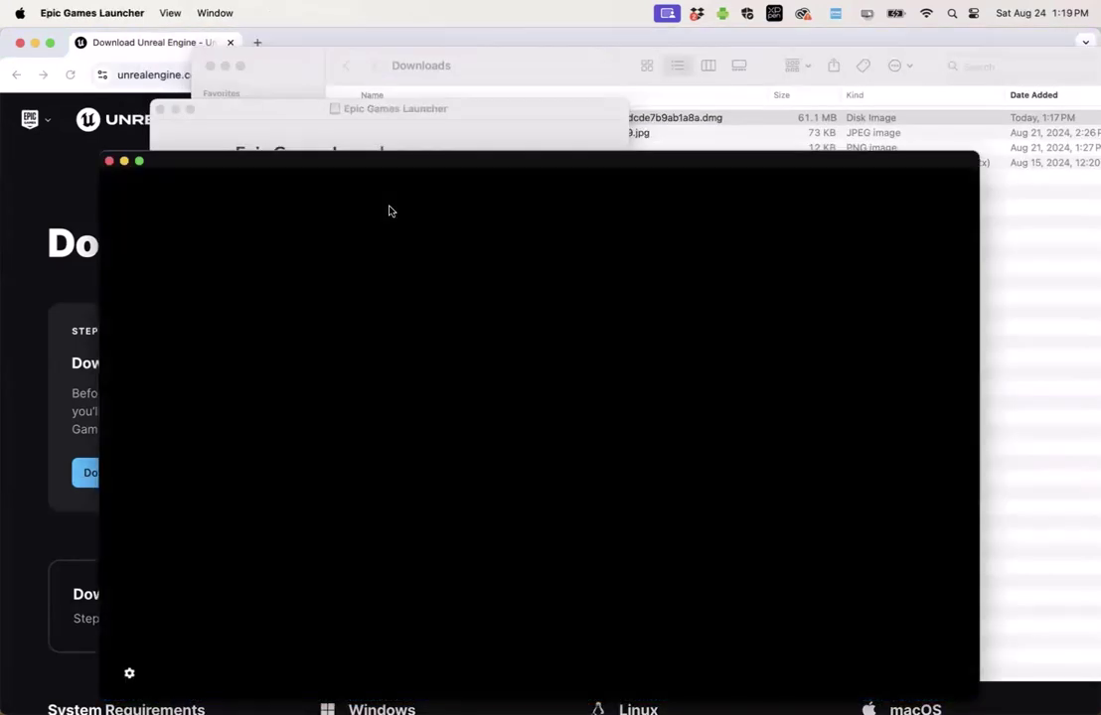
# Maximize the launcher, sign in with the account password, and go to the Unreal Engine section.
pyautogui.doubleClick(152, 162)
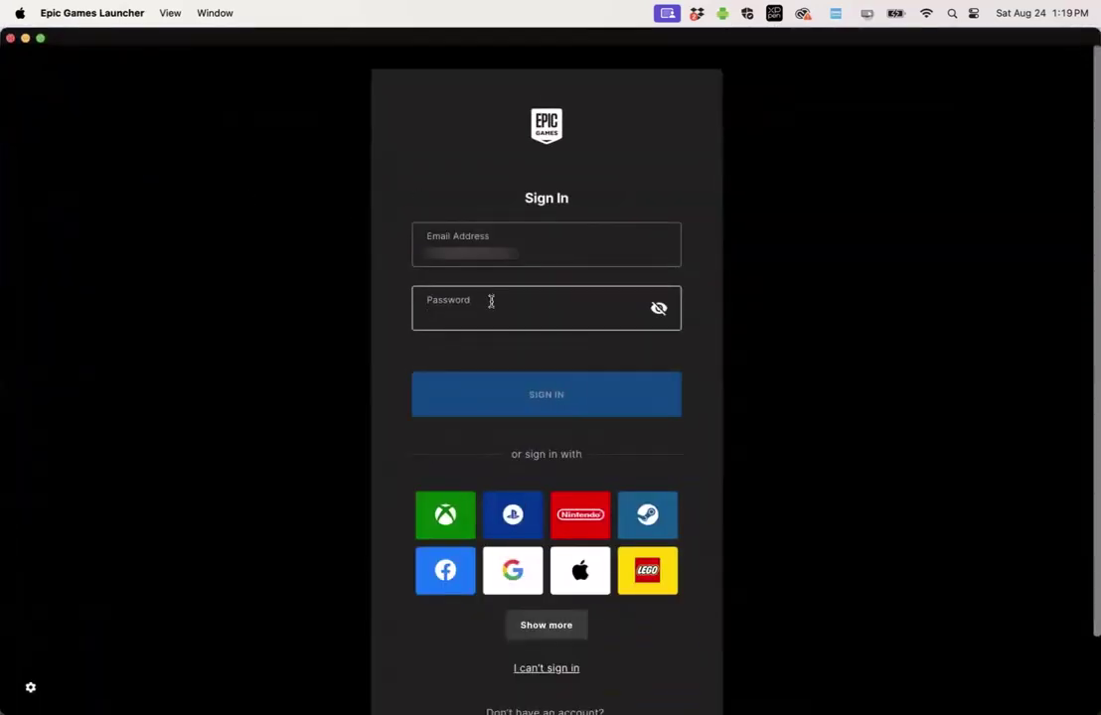
pyautogui.press('super+v')
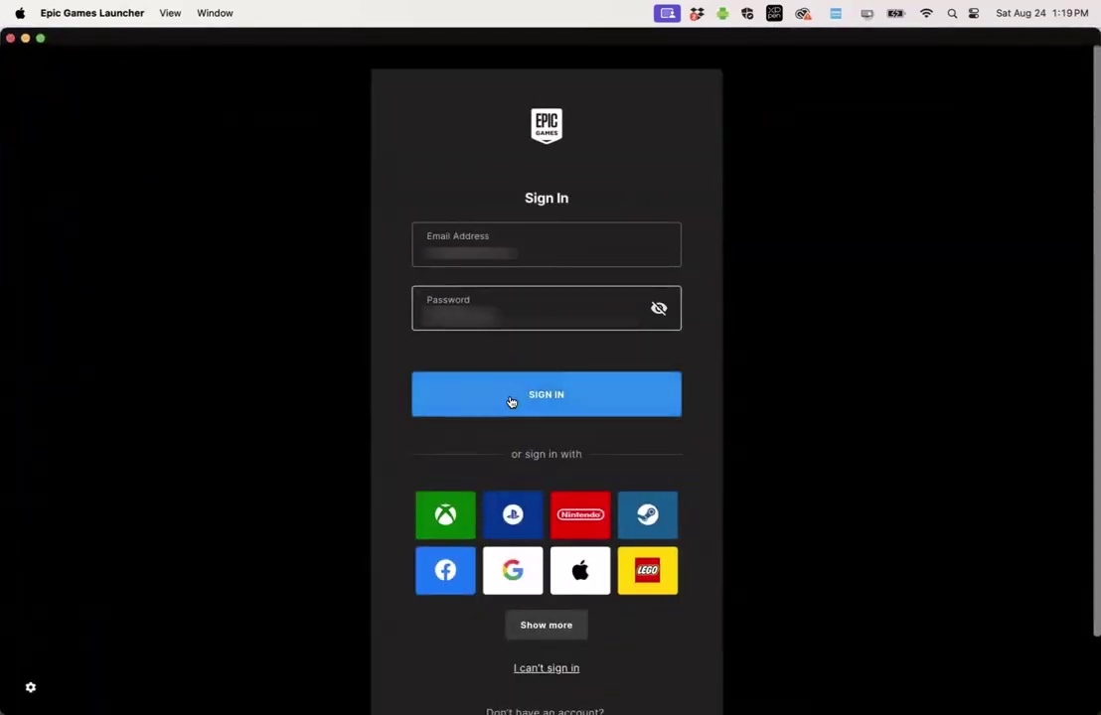
pyautogui.click(509, 400)
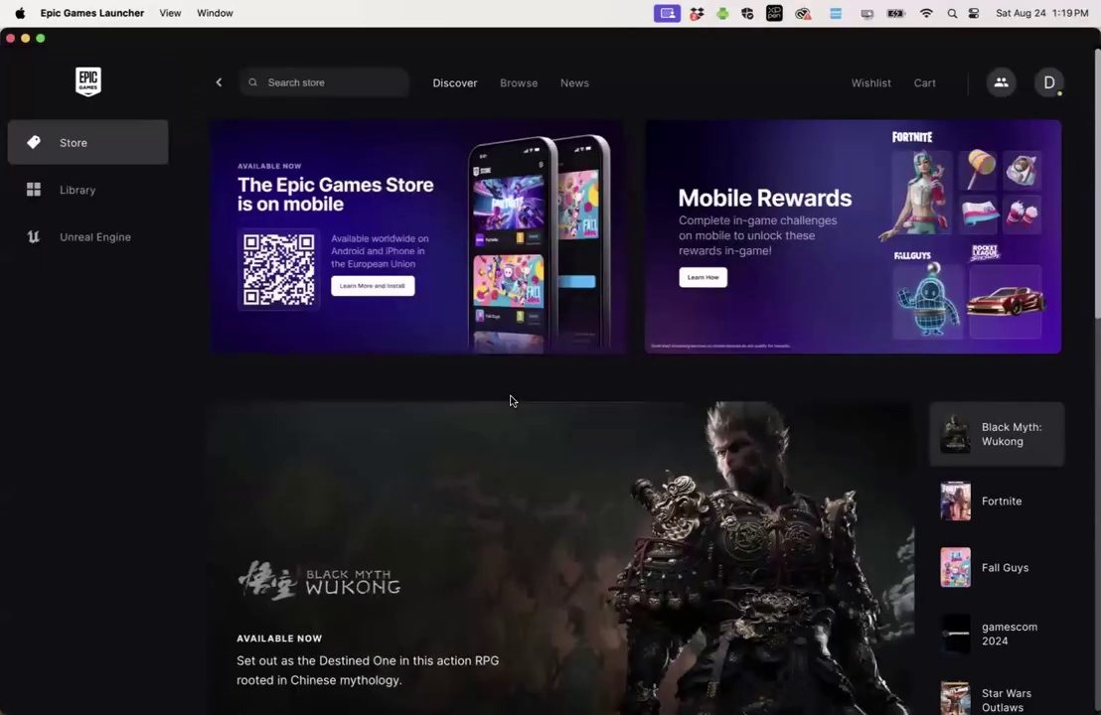
pyautogui.click(66, 239)
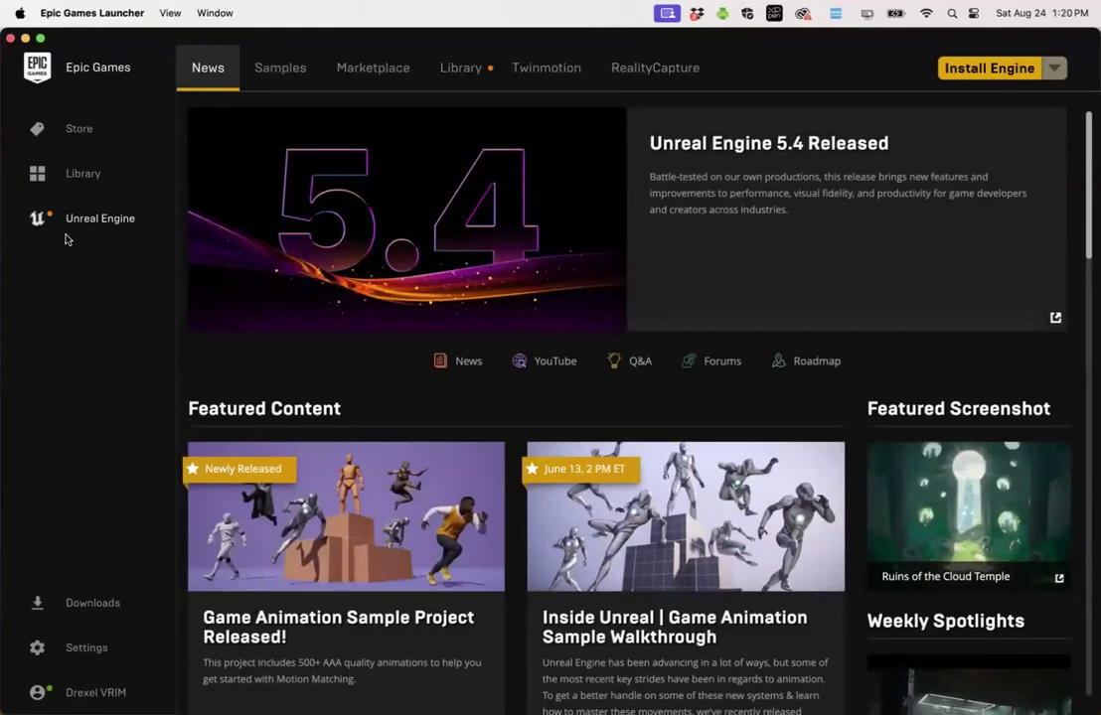
# Turn on Hide Game Library in launcher settings, confirm it, and return to the news page.
pyautogui.click(89, 649)
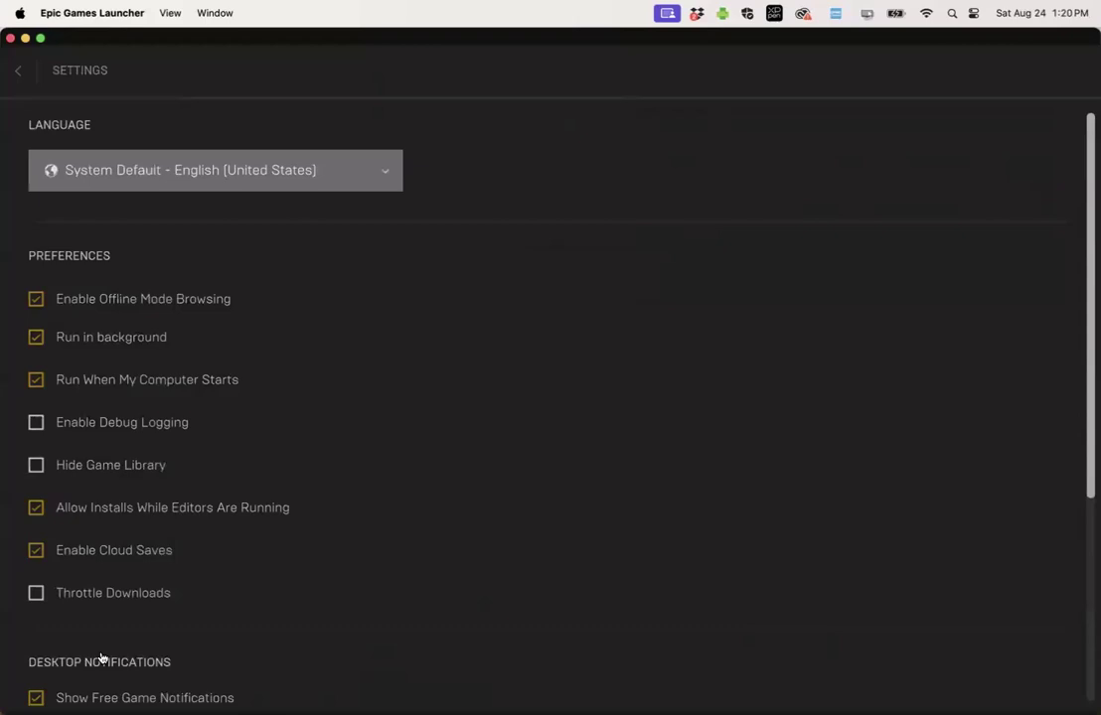
pyautogui.click(35, 466)
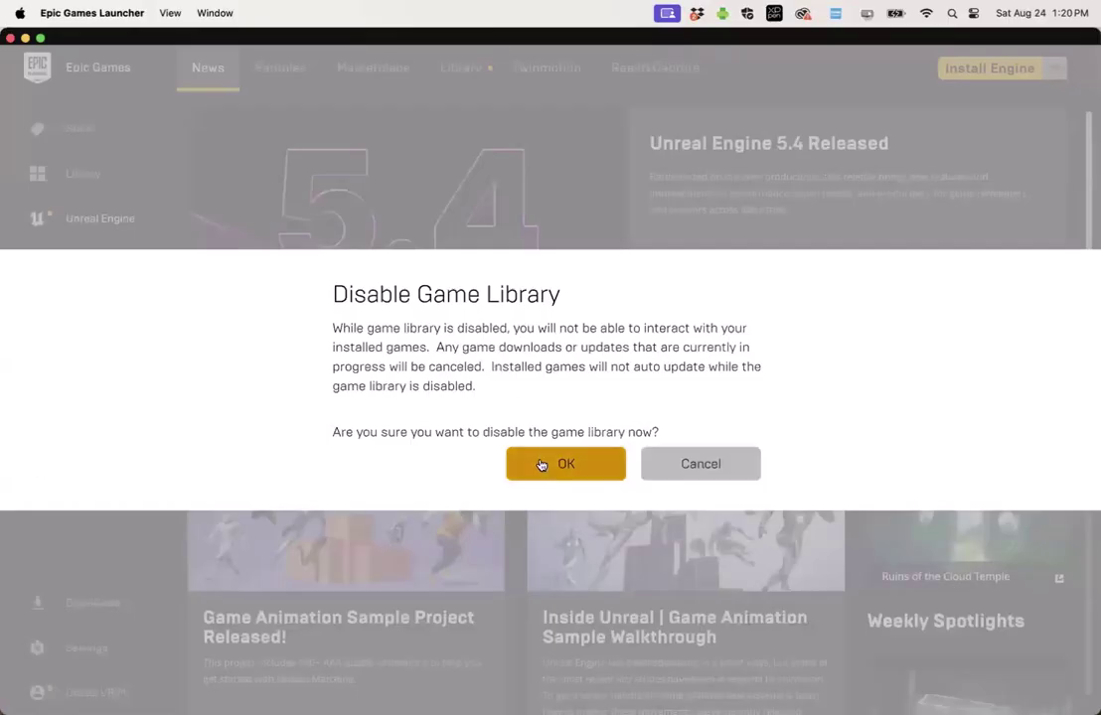
pyautogui.click(545, 462)
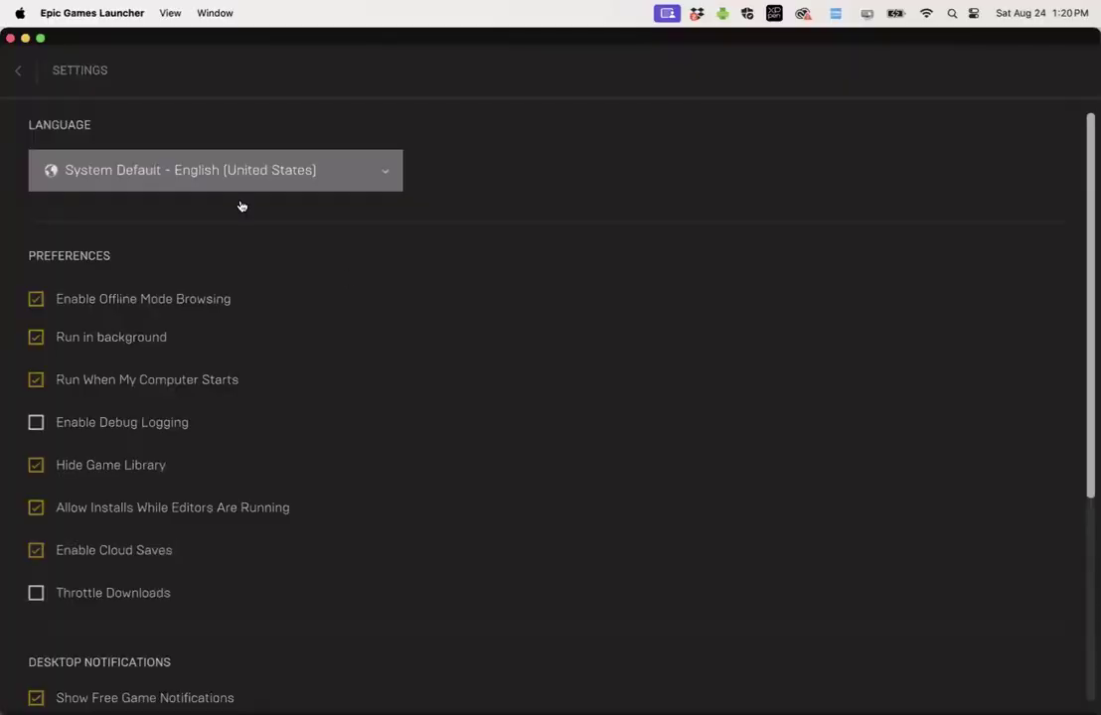
pyautogui.click(18, 77)
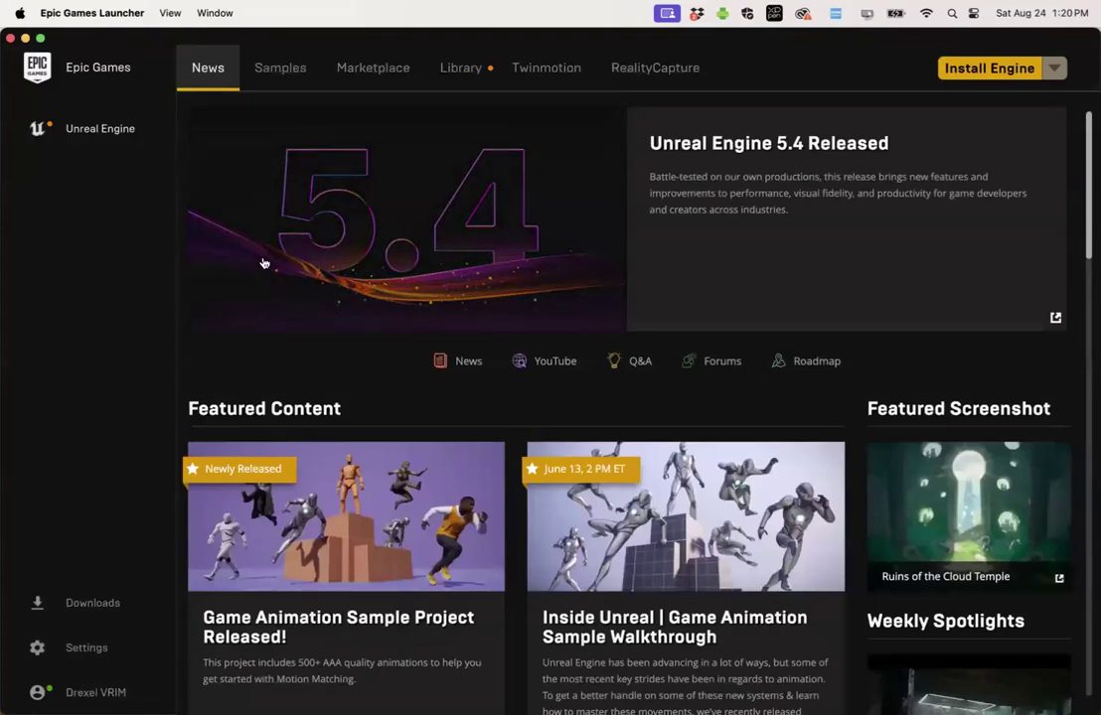
# Add a 5.4.3 engine version slot in the Library and start its installation.
pyautogui.click(460, 67)
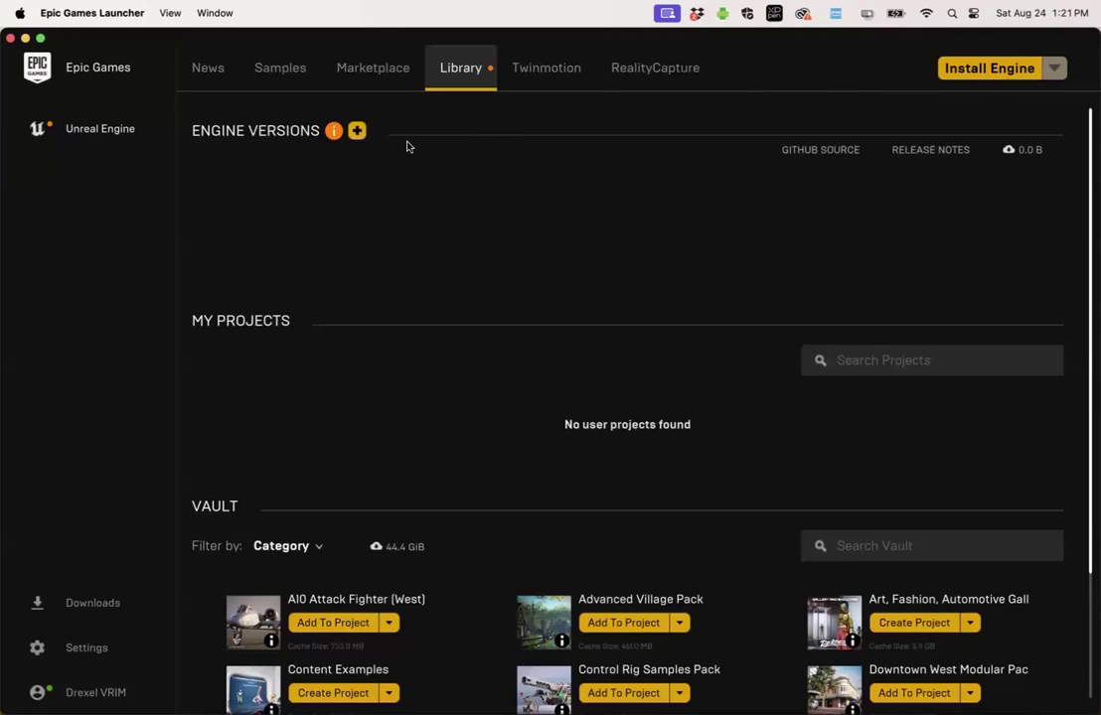
pyautogui.click(357, 132)
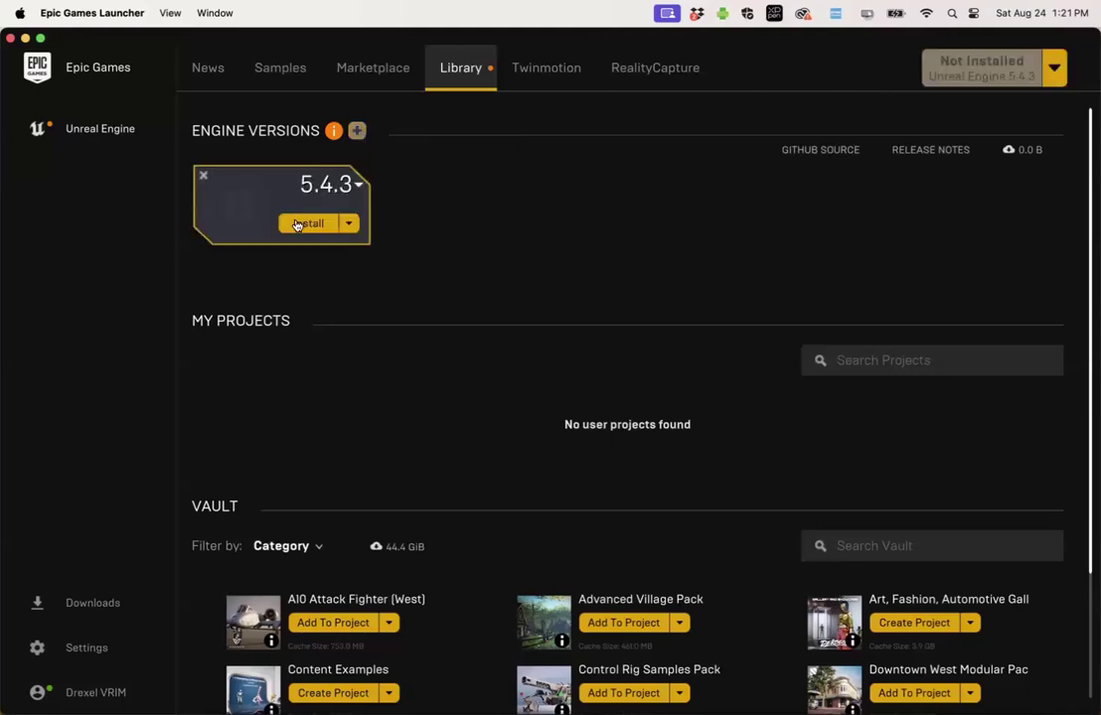
pyautogui.click(301, 224)
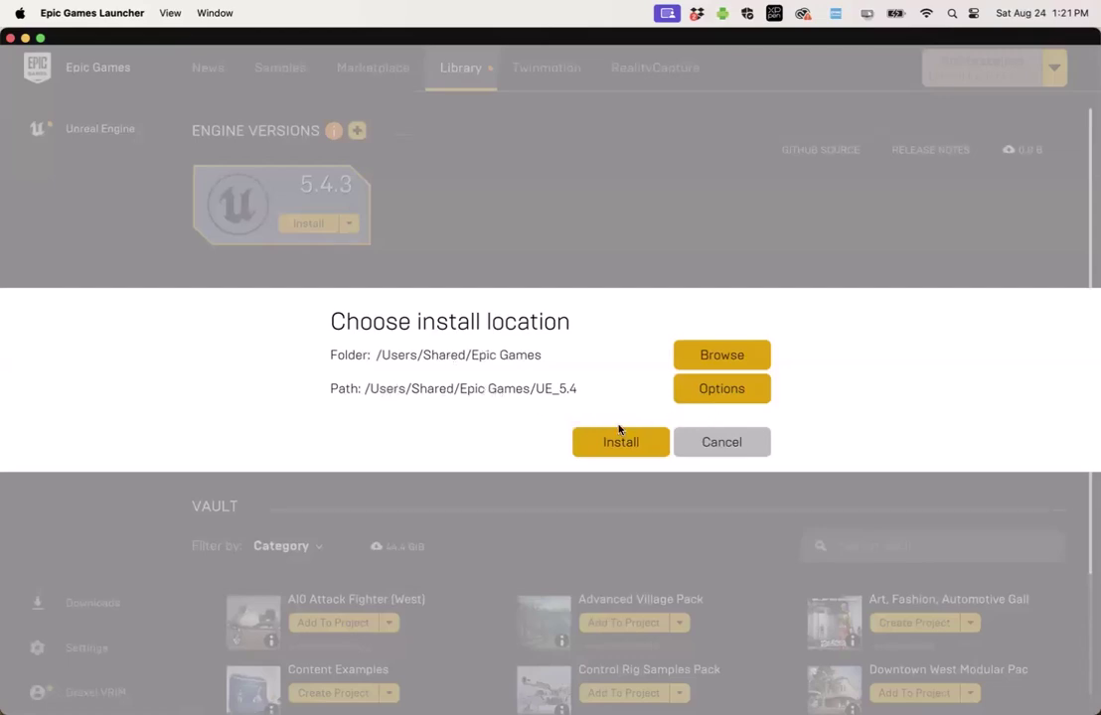
# Exclude Engine Source from the 5.4.3 installation options, leaving a 17.84 GB download, and apply.
pyautogui.click(687, 393)
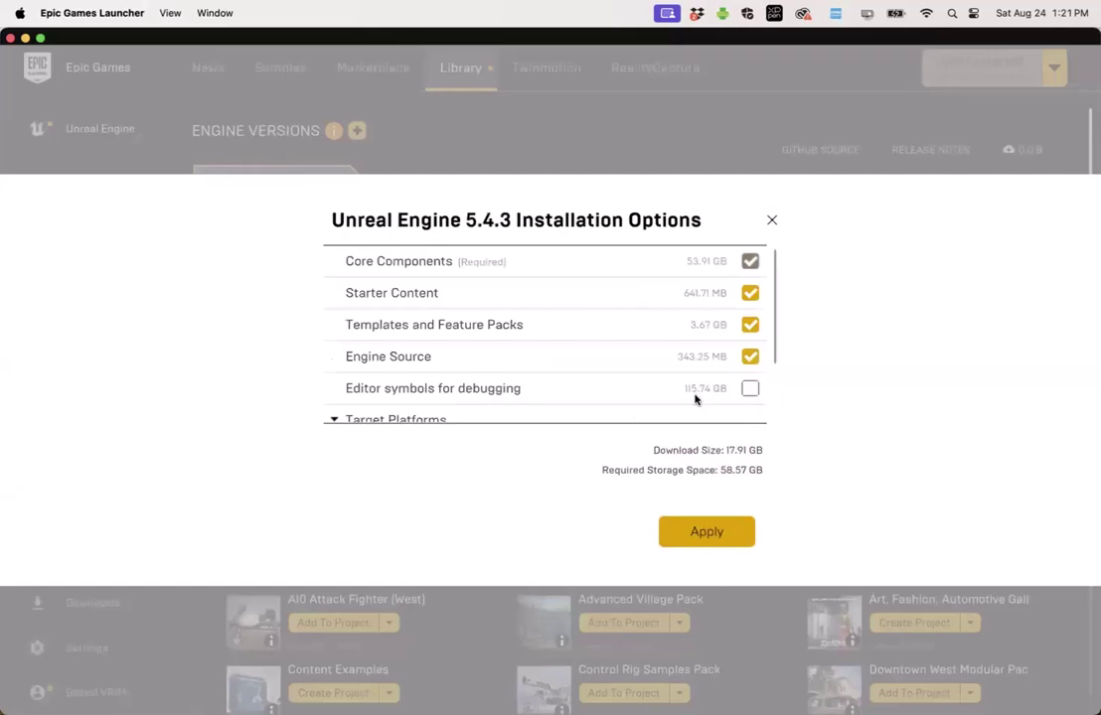
pyautogui.click(751, 357)
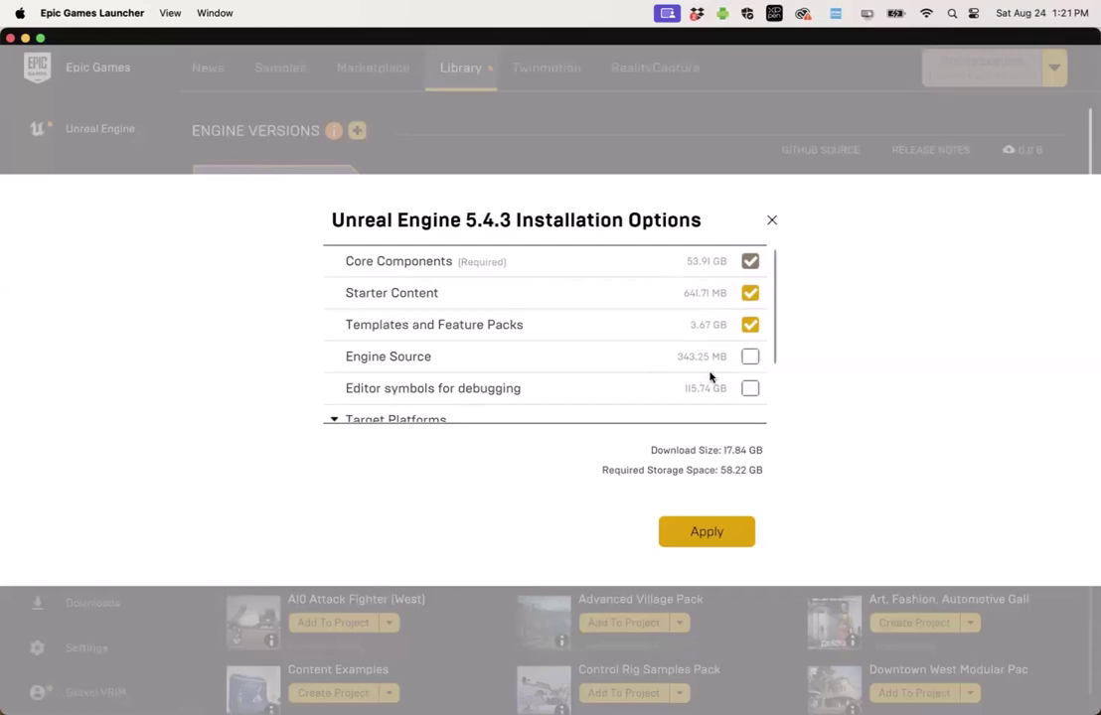
pyautogui.scroll(-3, 578, 376)
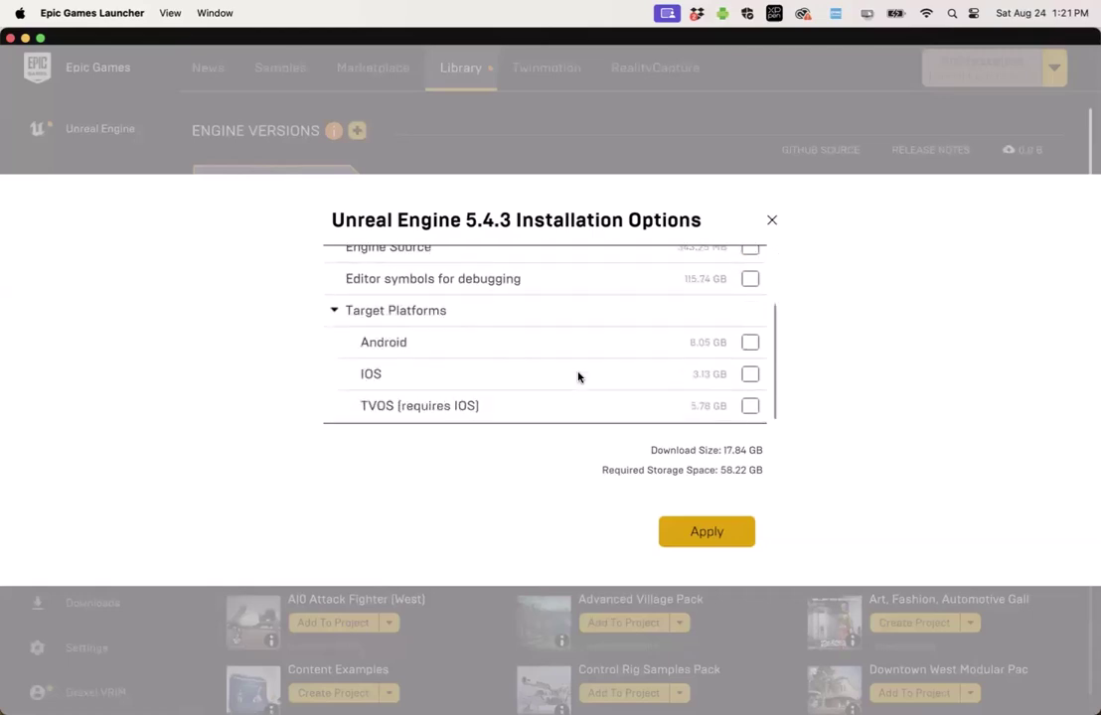
pyautogui.click(702, 532)
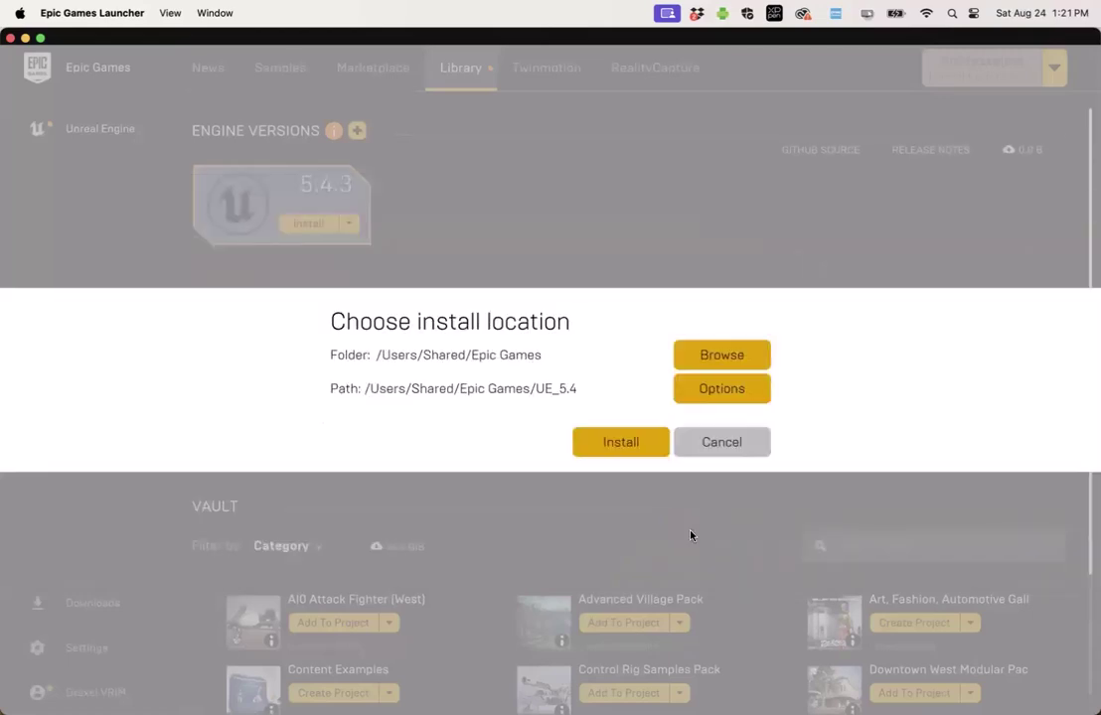
# Install 5.4.3 into /Users/Shared/Epic Games/UE_5.4 and watch Downloads until no tasks remain.
pyautogui.click(621, 442)
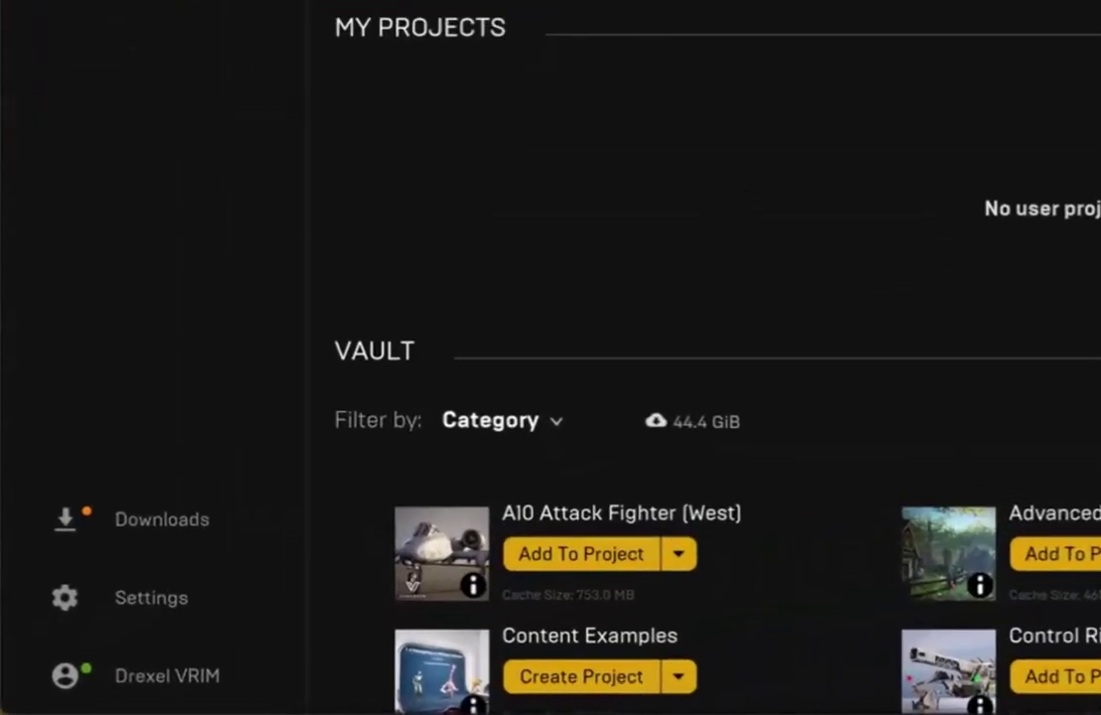
pyautogui.click(149, 525)
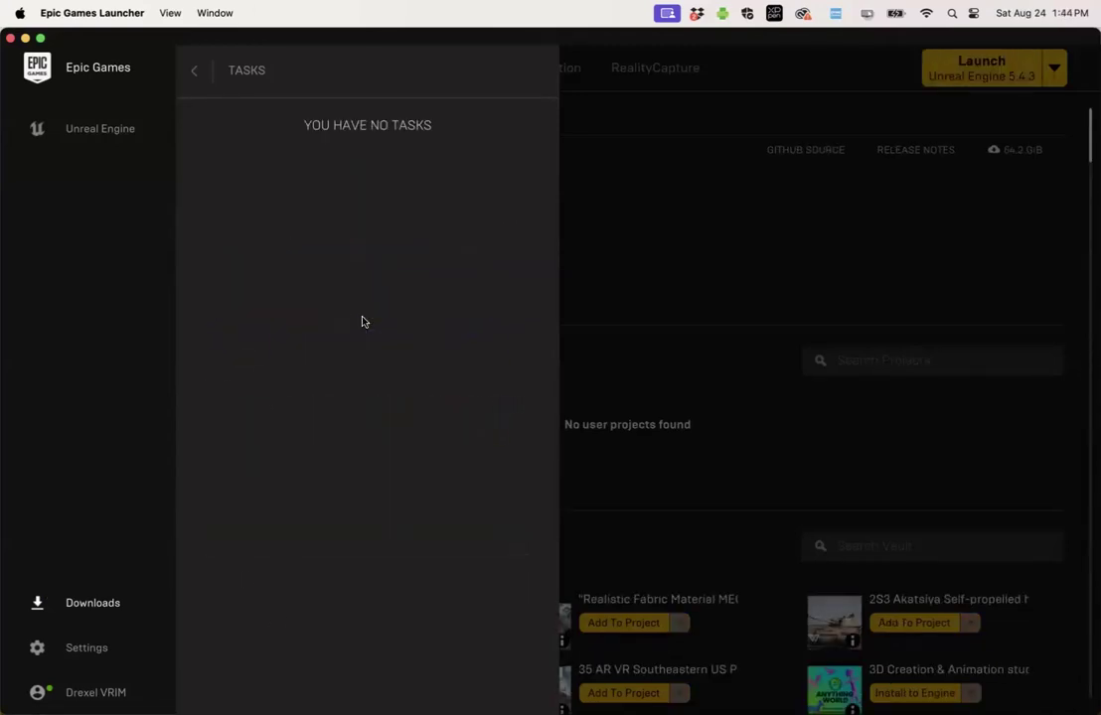
pyautogui.click(185, 77)
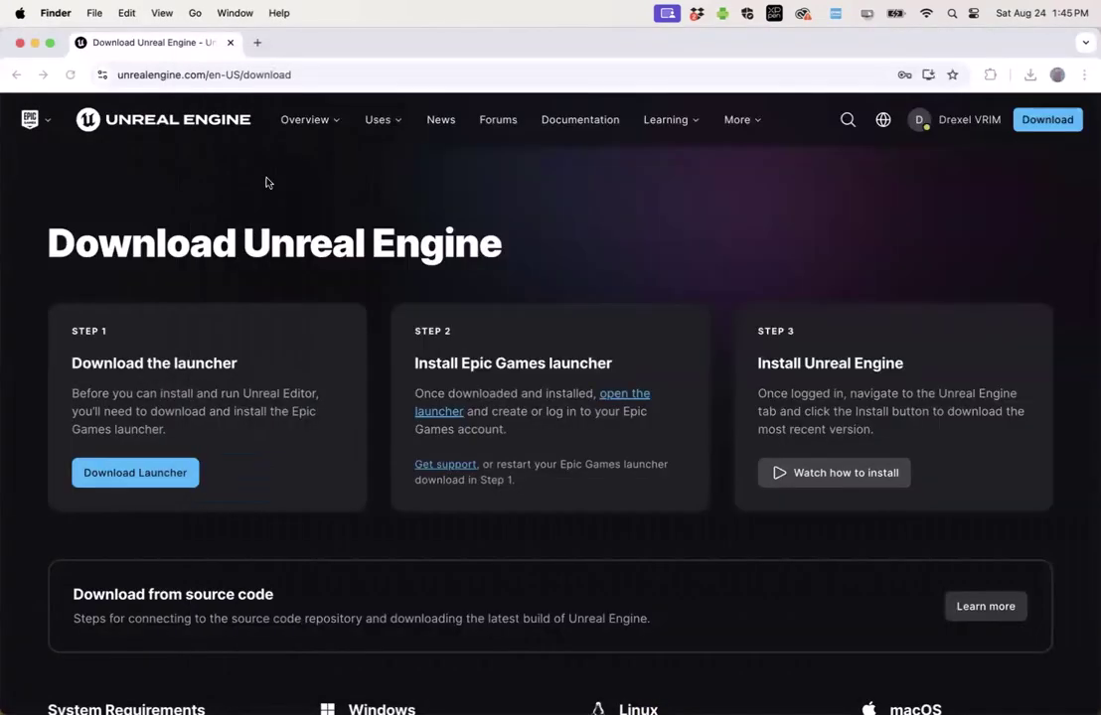
# Launch Unreal Editor 5.4.3 from the Dock and allow UnrealTraceServer incoming network connections.
pyautogui.moveTo(781, 686)
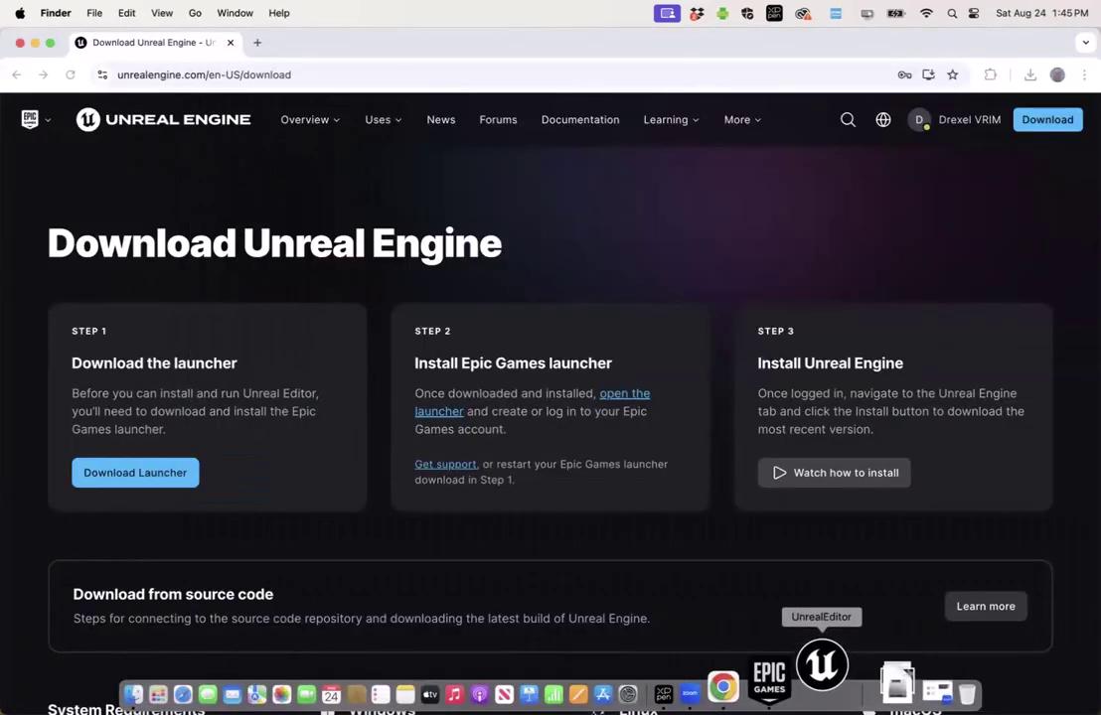
pyautogui.click(820, 668)
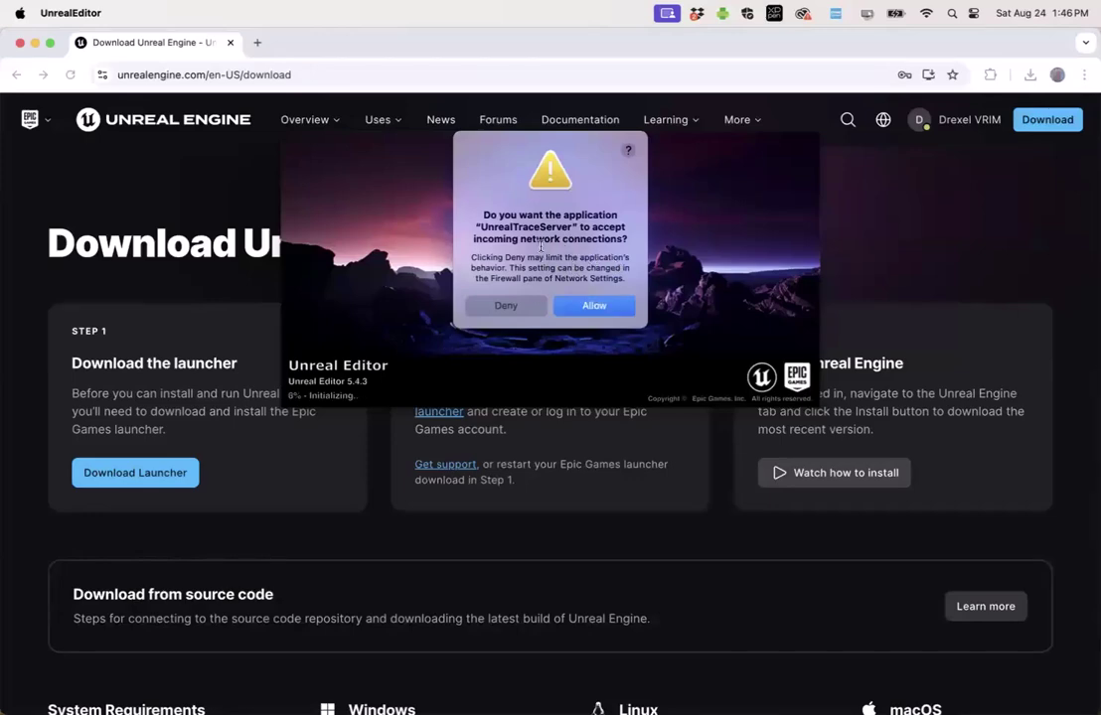
pyautogui.click(558, 304)
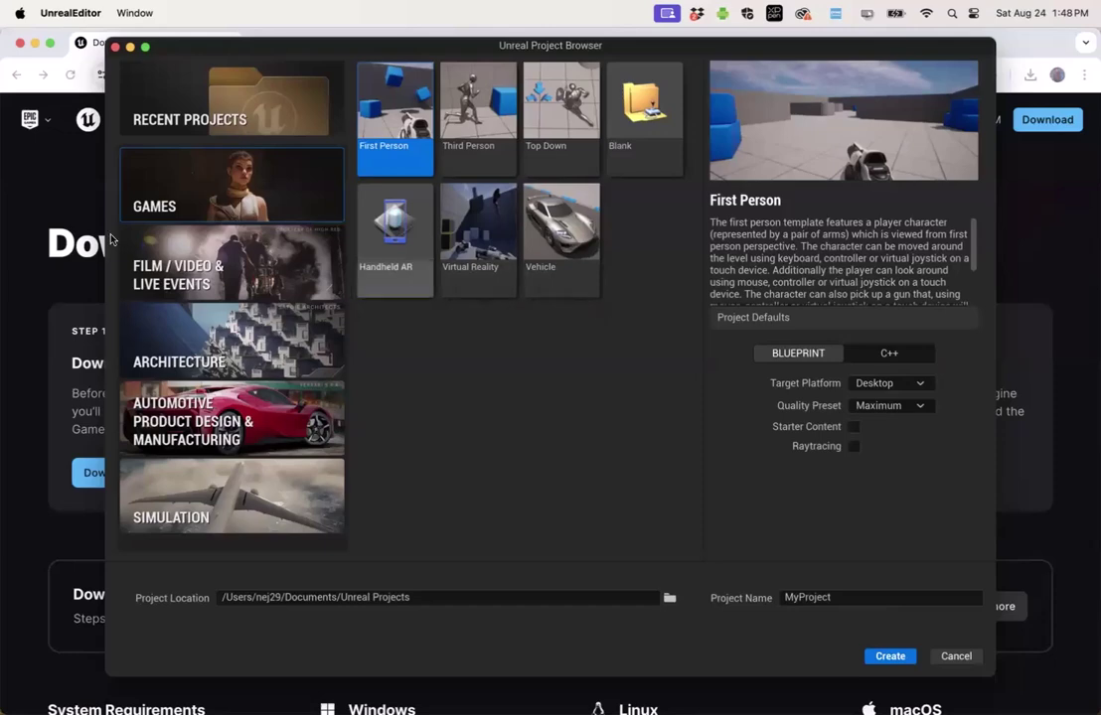
# Create a Blank Film / Video & Live Events project named MyProject.
pyautogui.click(189, 266)
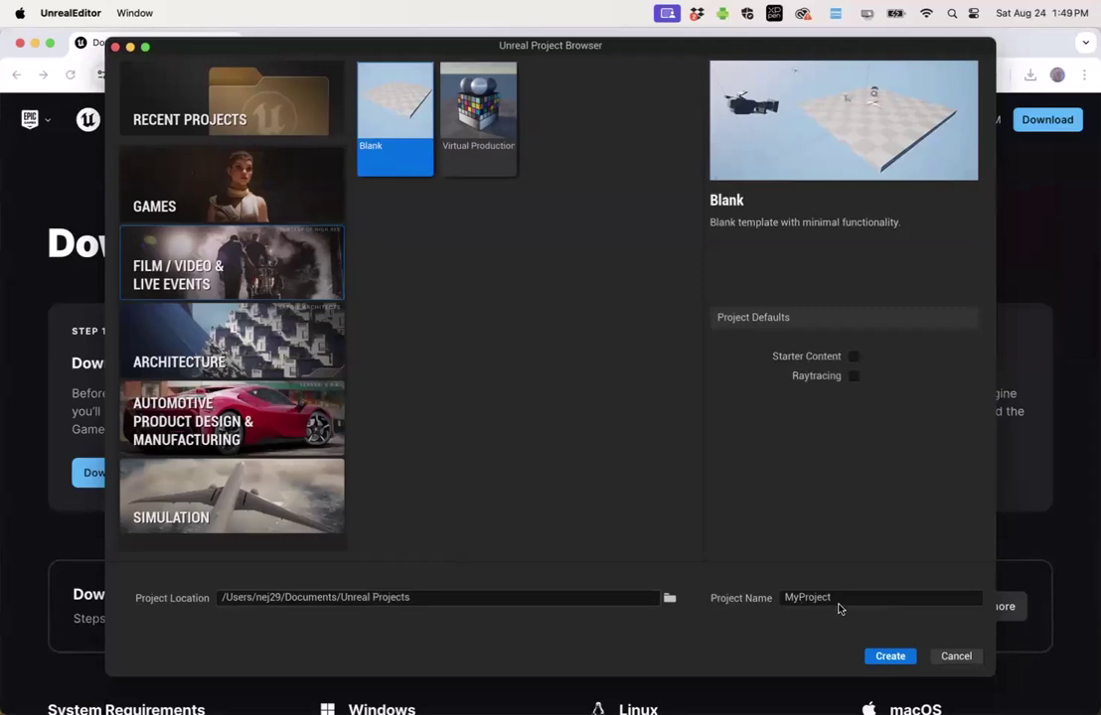
pyautogui.click(893, 658)
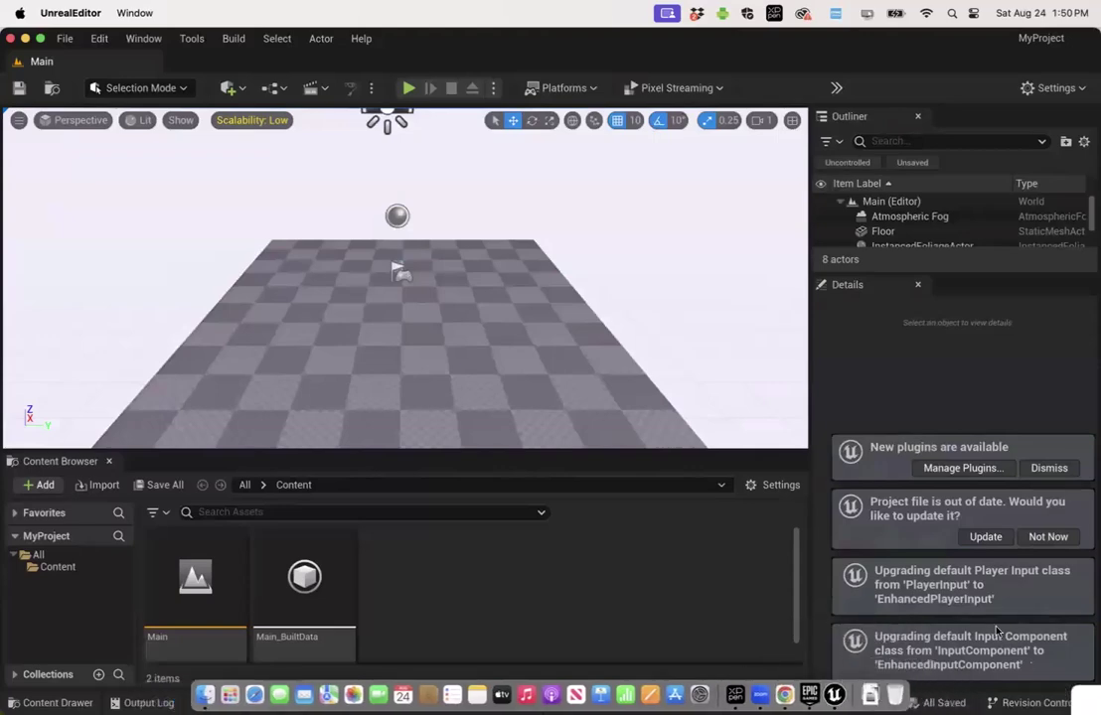
# Dismiss the New plugins notice and enable Show FPS from the viewport menu.
pyautogui.click(1049, 470)
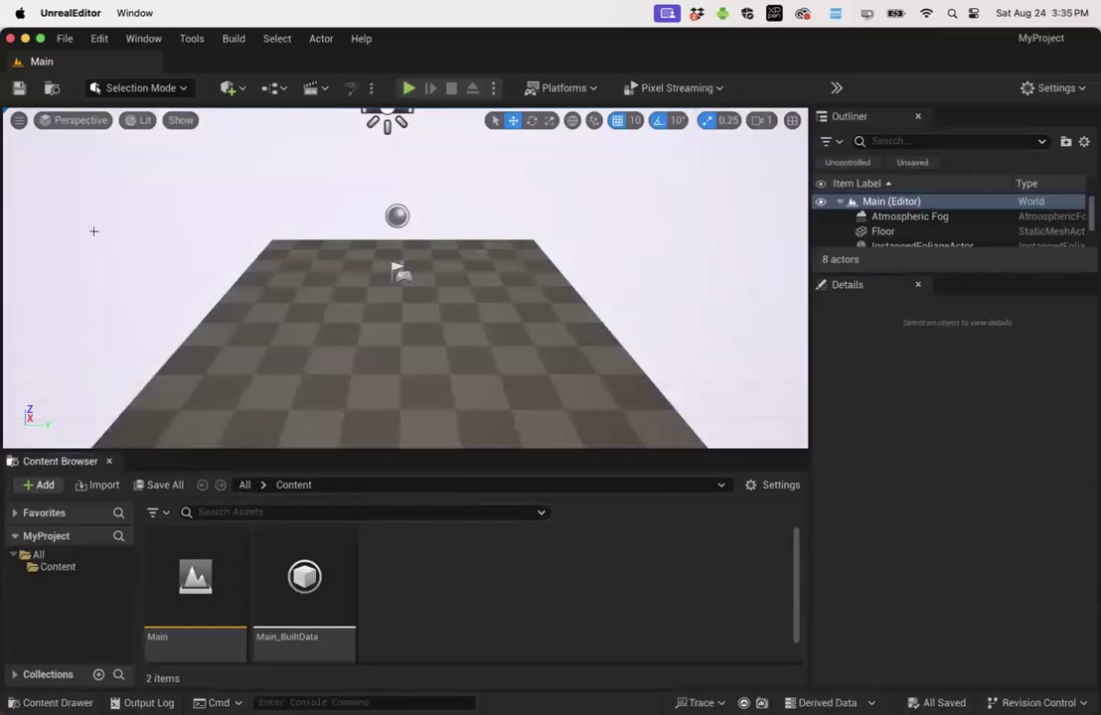
pyautogui.click(18, 121)
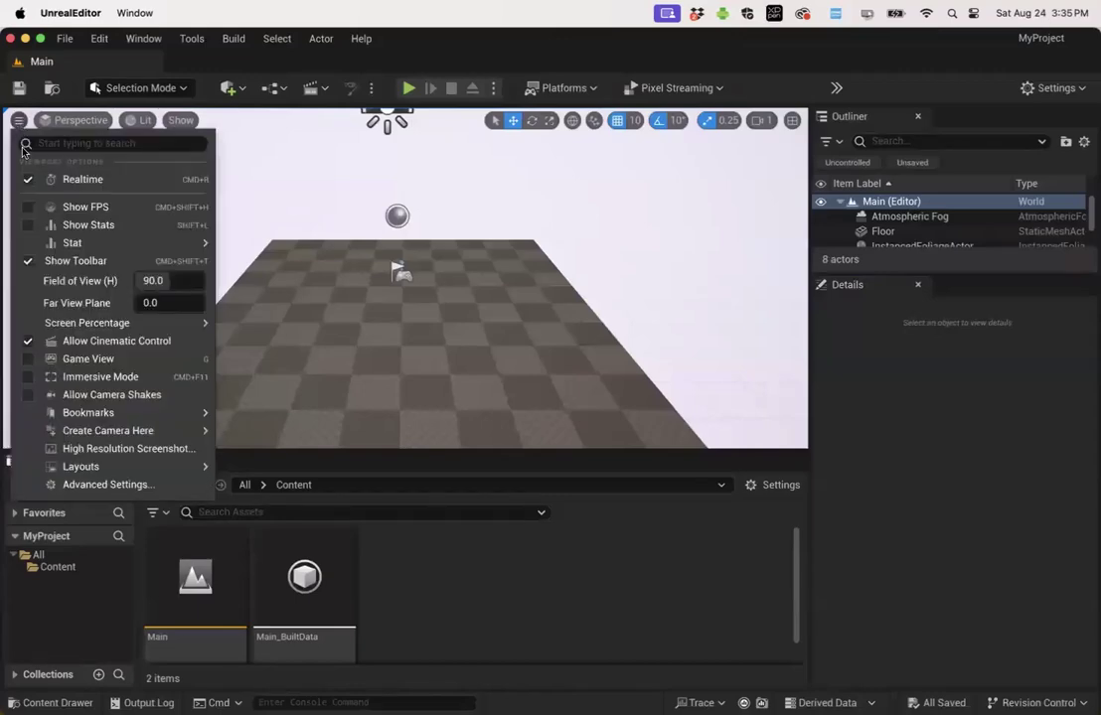
pyautogui.click(73, 207)
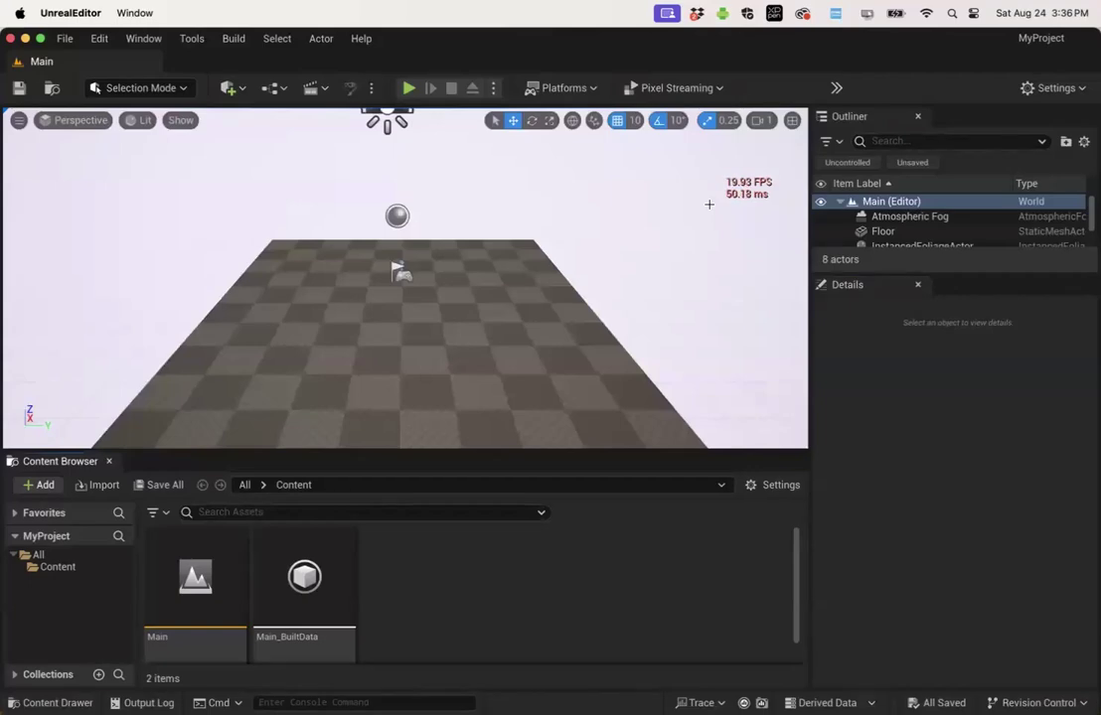
# Set every engine scalability group to Low from the Settings menu.
pyautogui.click(1047, 89)
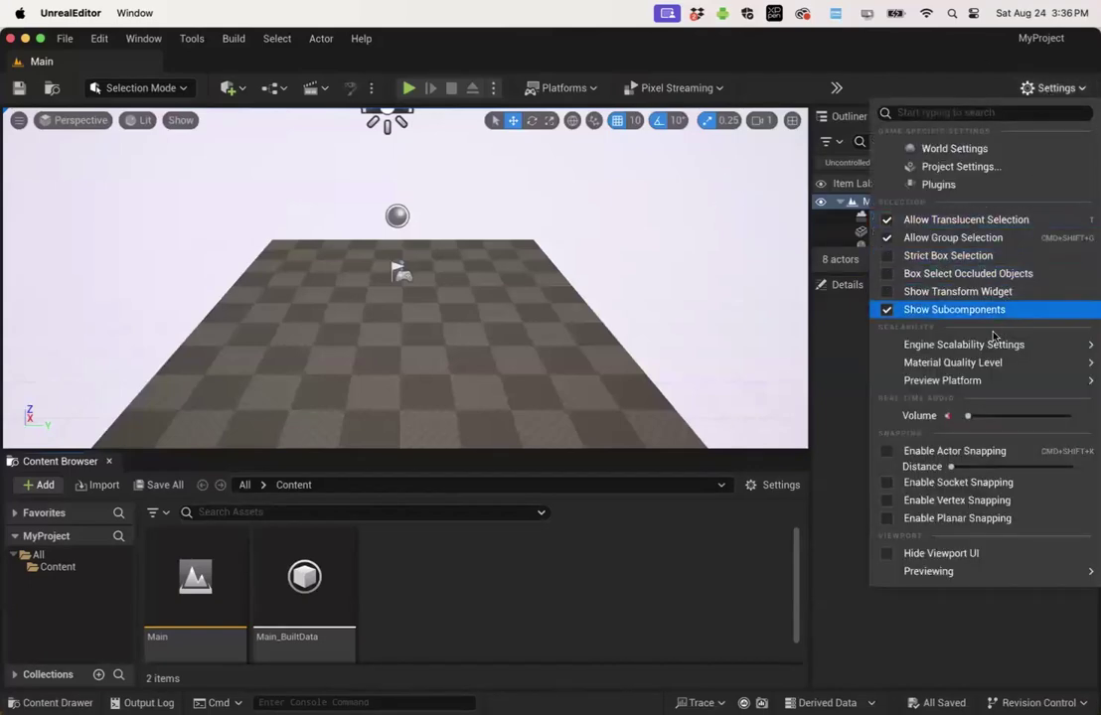
pyautogui.moveTo(993, 345)
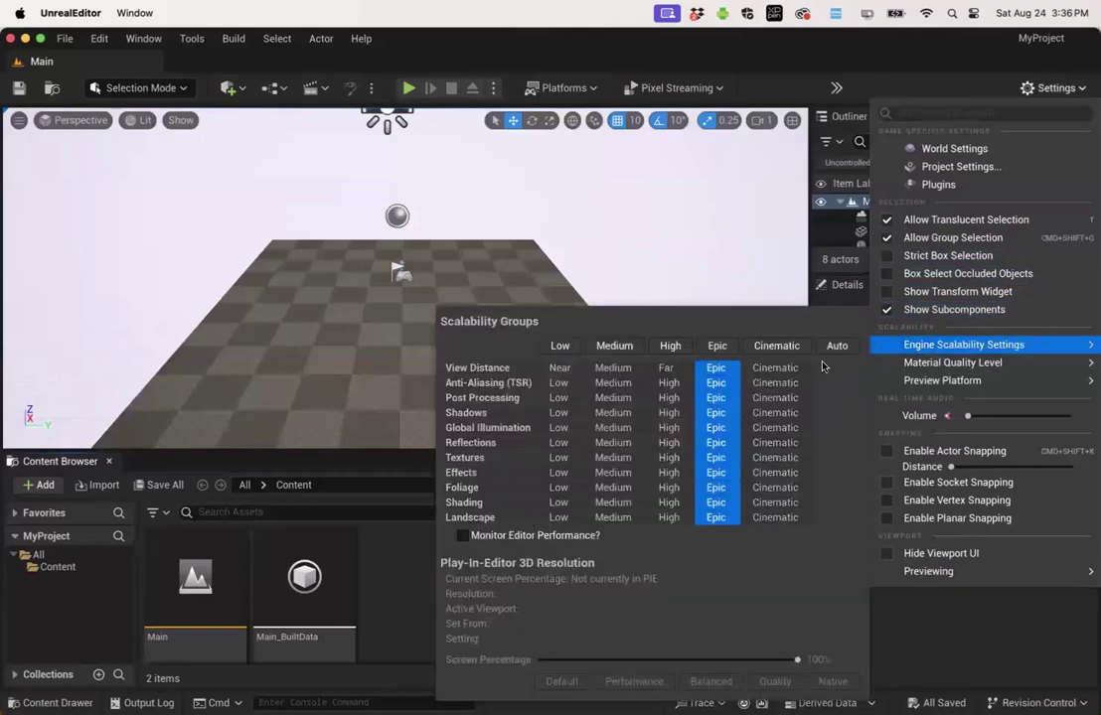
pyautogui.click(561, 347)
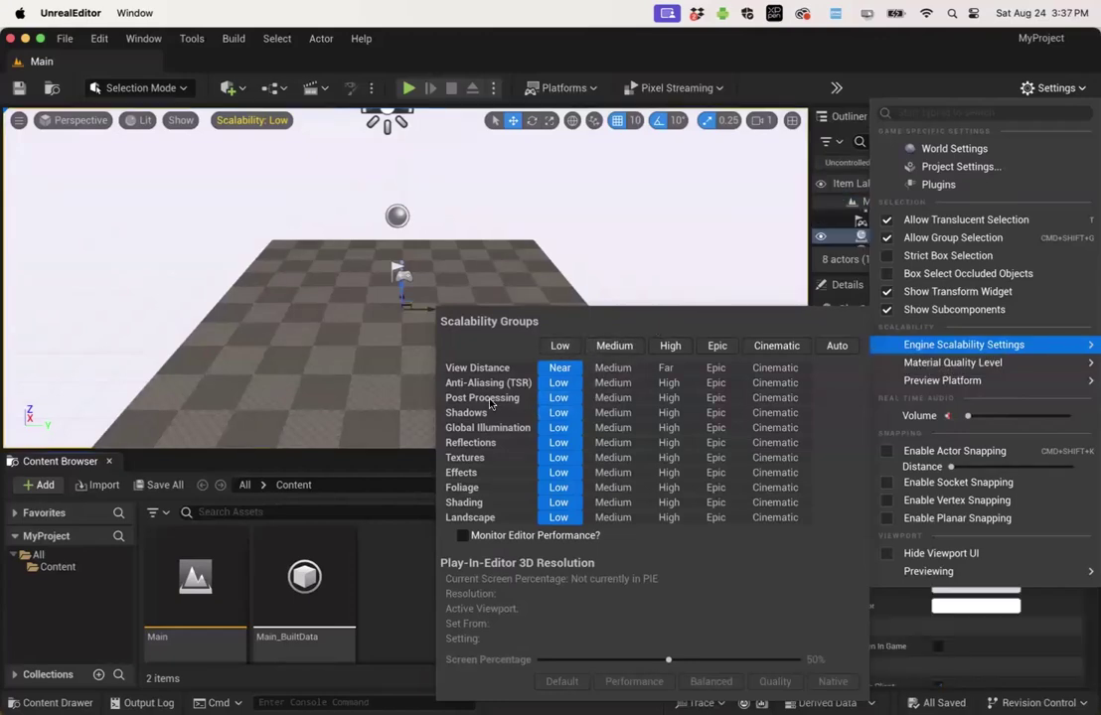
# Raise Post Processing and Shadows back to High, then select the Floor in the level.
pyautogui.click(669, 397)
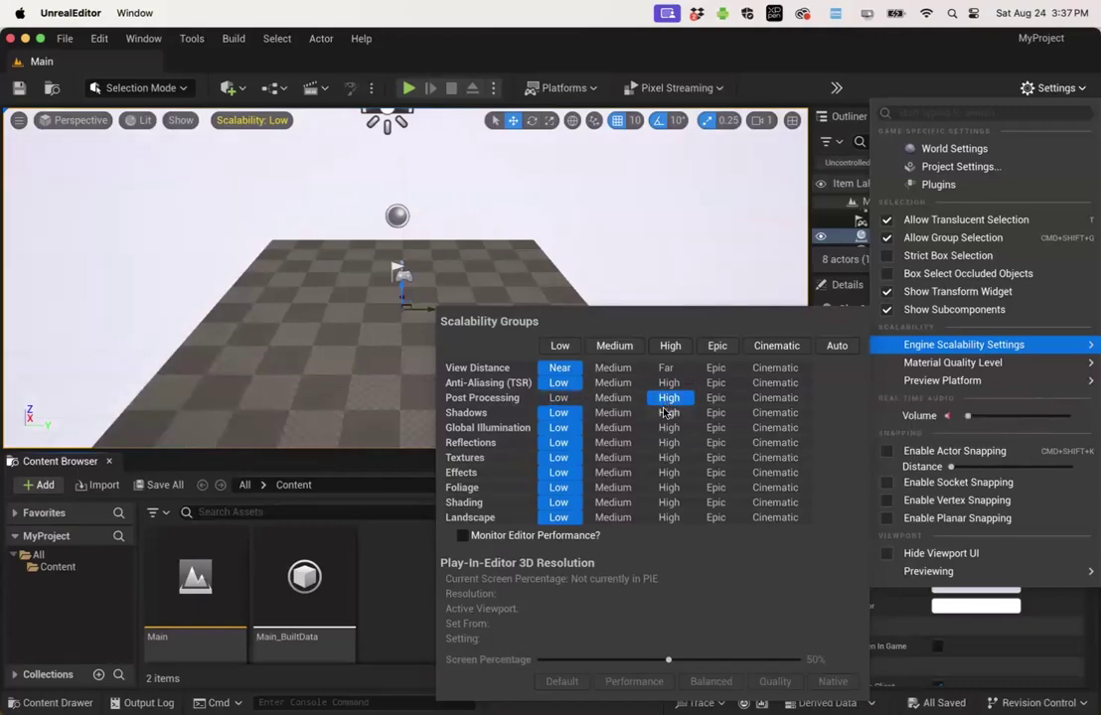
pyautogui.click(666, 413)
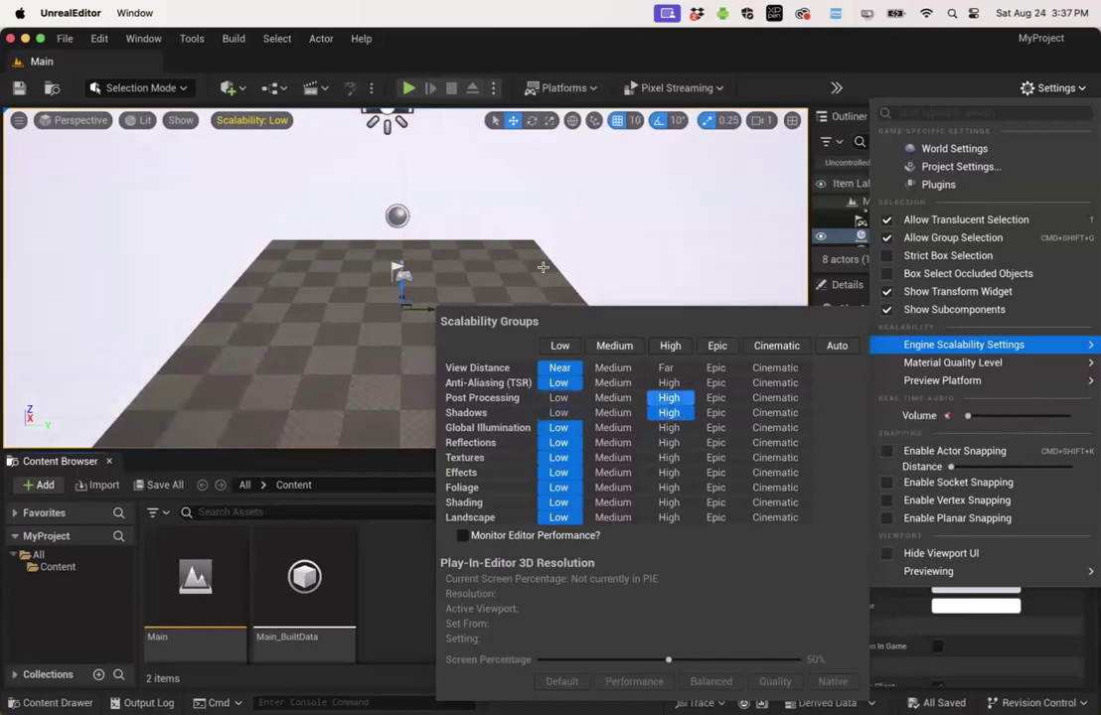
pyautogui.click(430, 220)
pyautogui.click(496, 255)
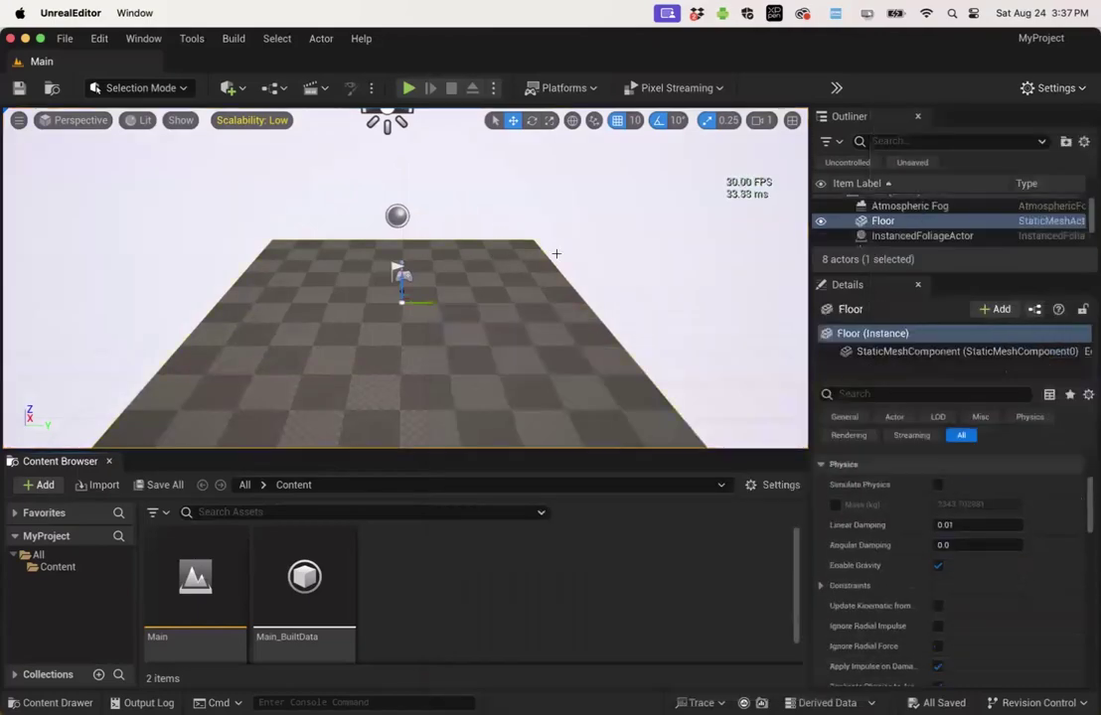